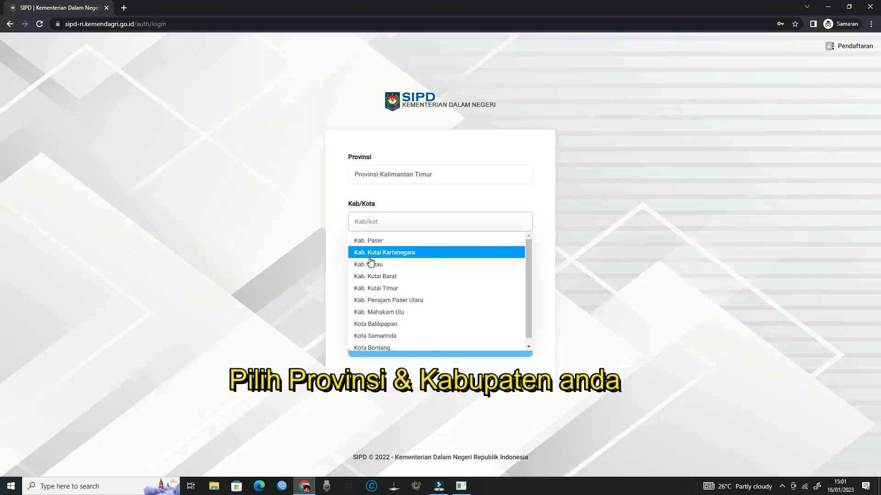
Select Kab. Berau as the Kab/Kota, log in with the account username and password, and complete the captcha check.
click(372, 264)
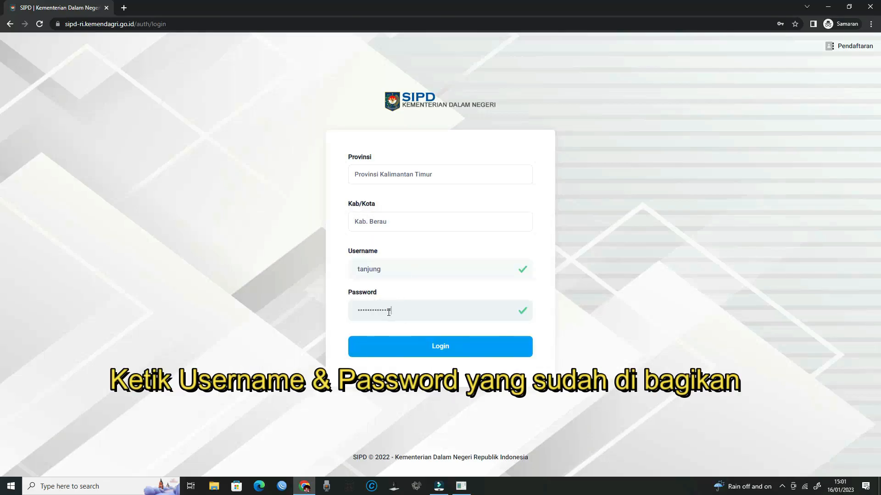
click(441, 347)
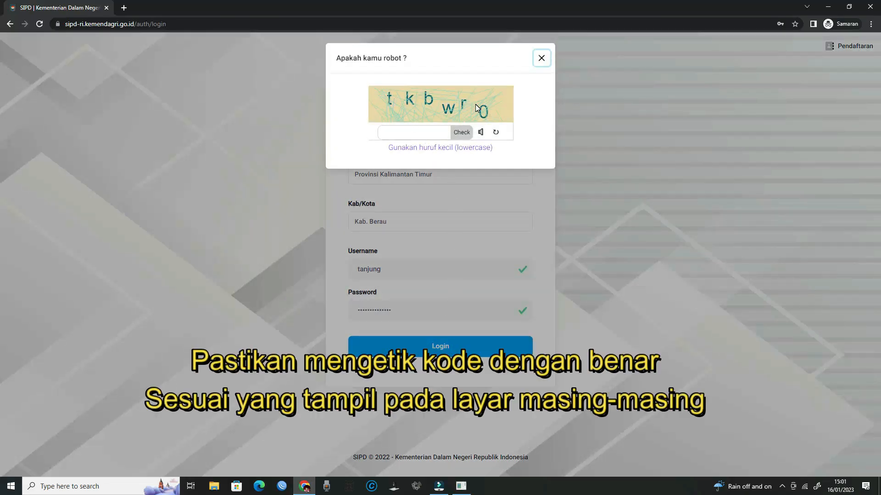
click(413, 134)
click(461, 133)
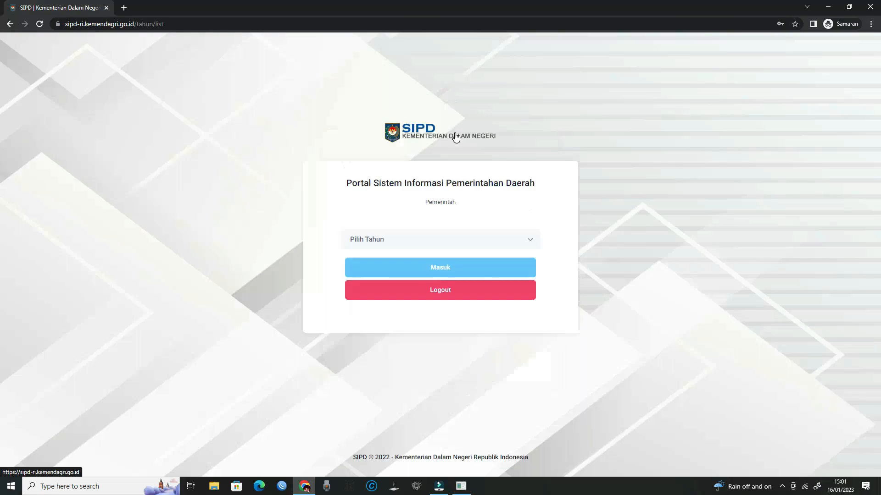
Choose 2024 as the planning year and enter the portal.
click(387, 240)
click(386, 241)
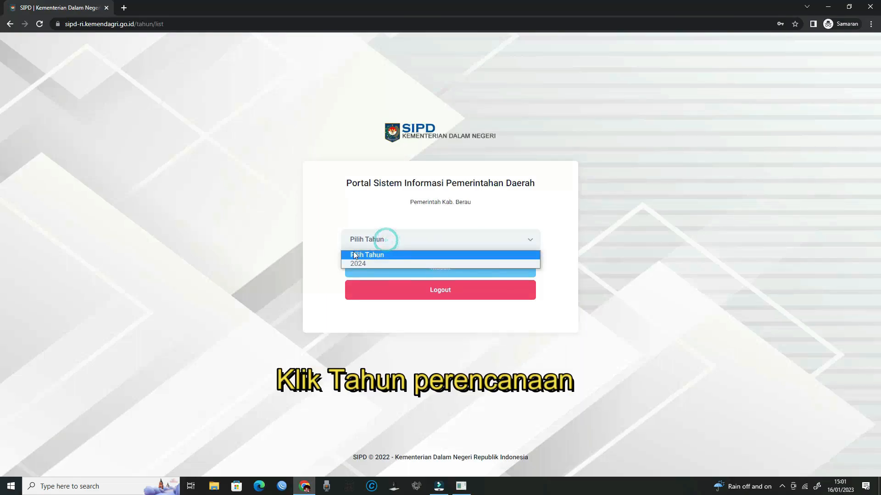
click(359, 261)
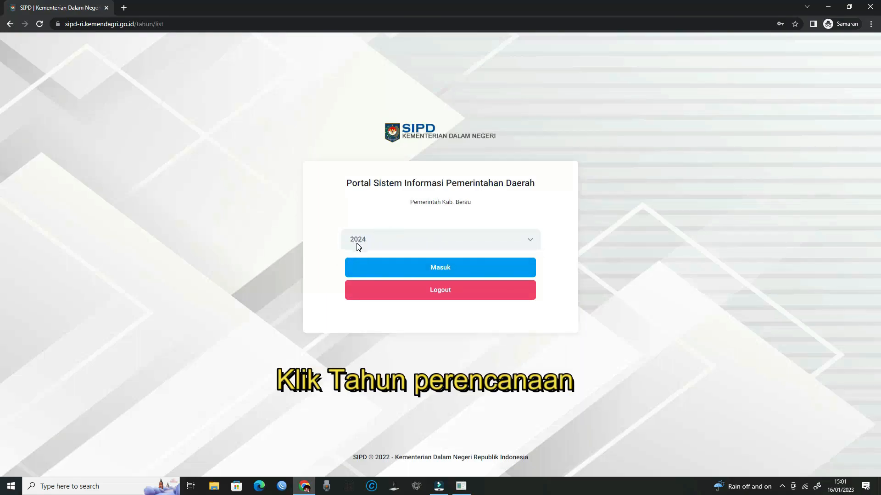
click(432, 272)
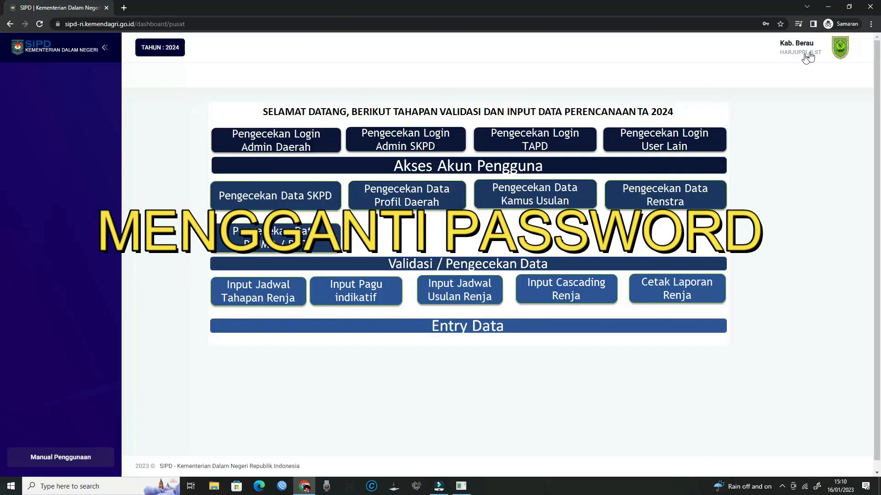
Open the password change form from the user profile and enter the new account password with its confirmation.
click(839, 52)
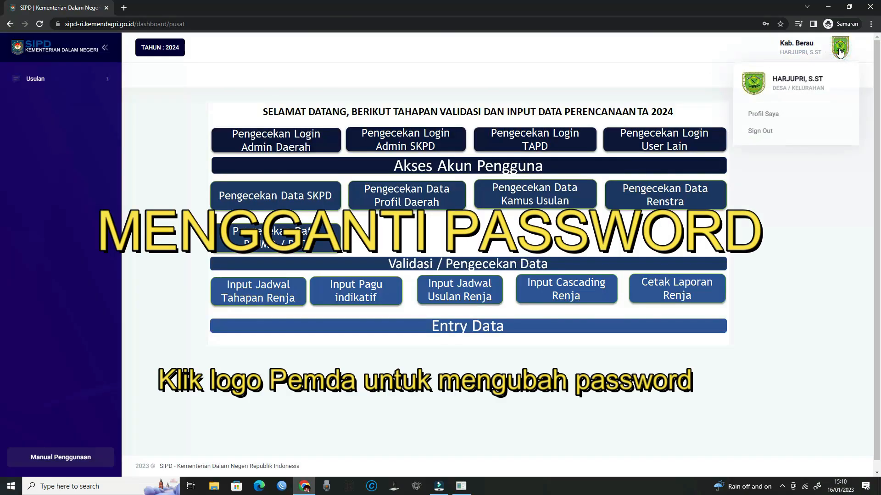
click(760, 113)
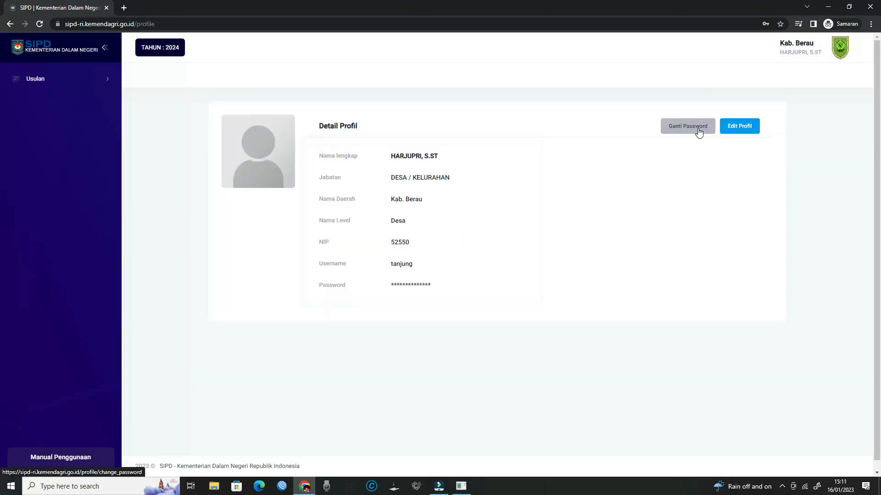
click(698, 129)
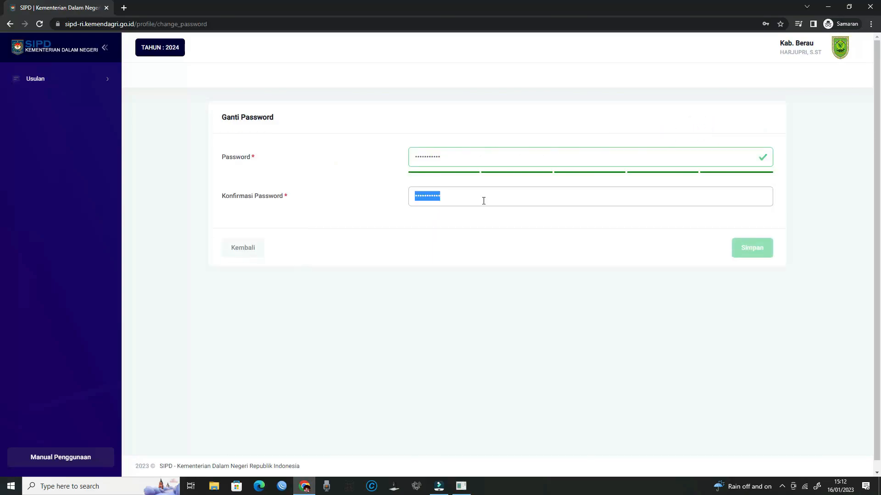
text(••••••)
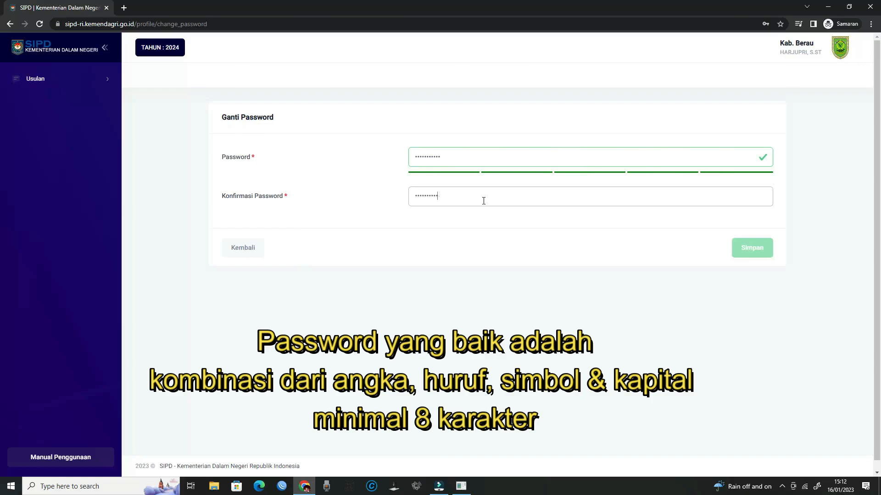
text(•)
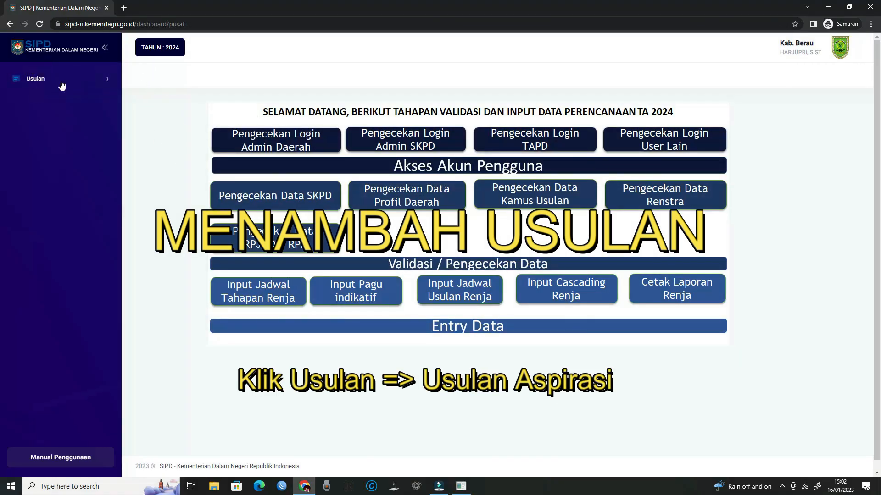
Start a new proposal under Usulan Aspirasi and address it to Kabupaten/Kota.
click(86, 78)
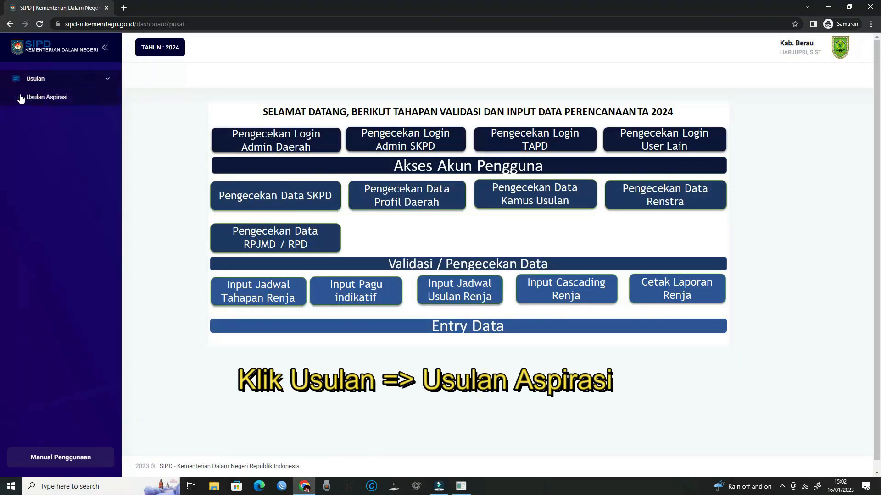
click(50, 101)
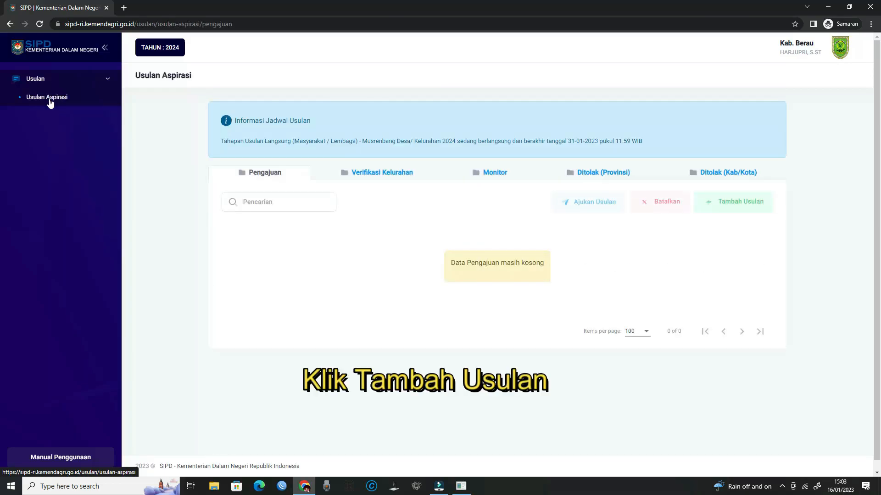
click(736, 201)
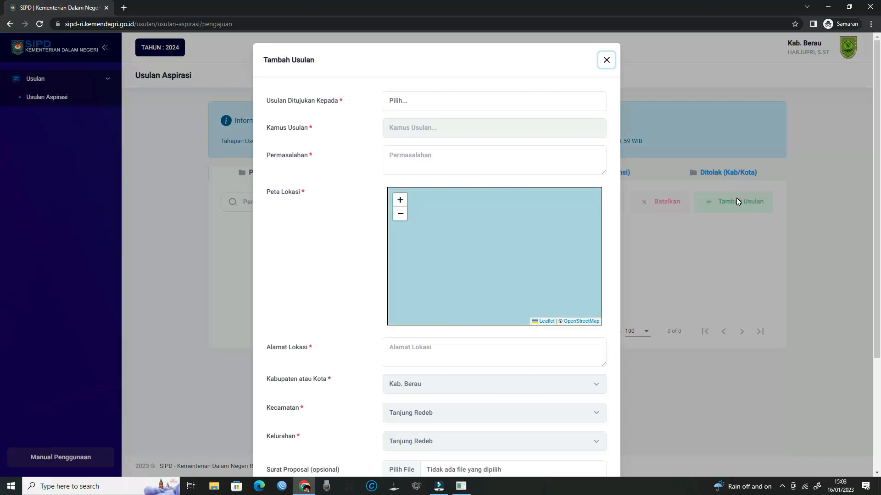
click(411, 101)
click(416, 131)
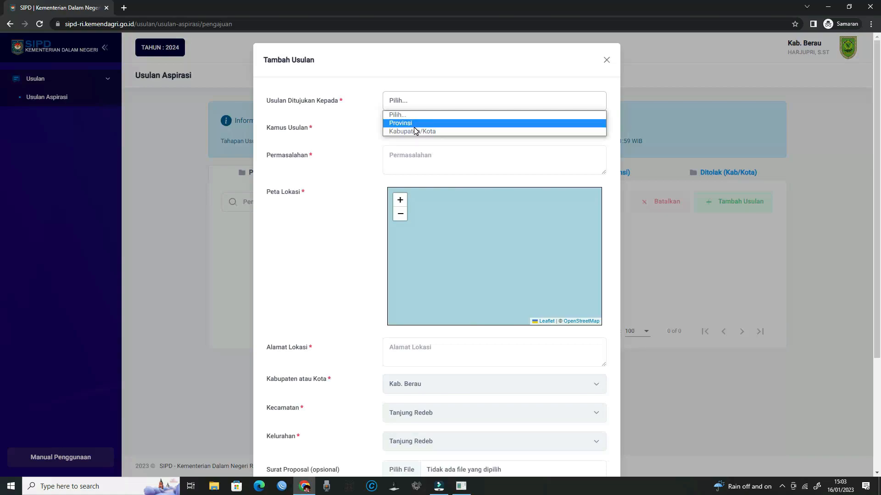
click(431, 132)
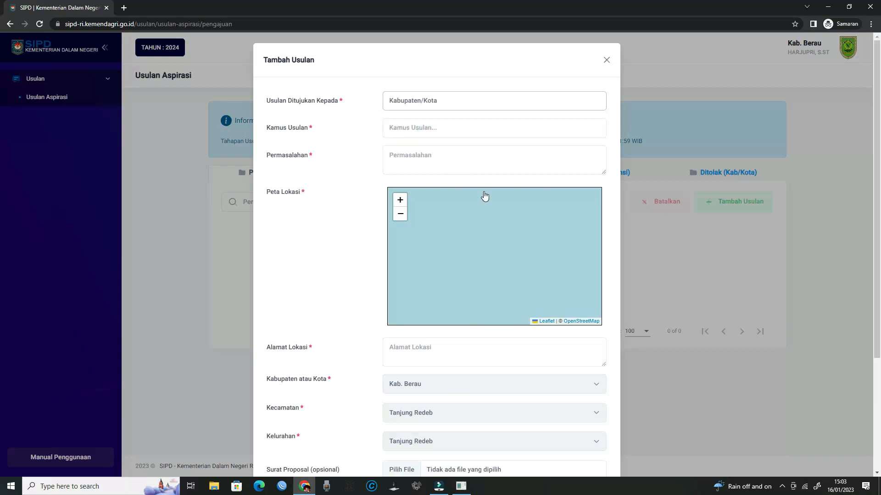
Set Kamus Usulan to "Penyediaan Perlengkapan Jalan (Penerangan Jalan Umum)" and enter "Perlu penerangan Jalan" as the Permasalahan.
click(497, 130)
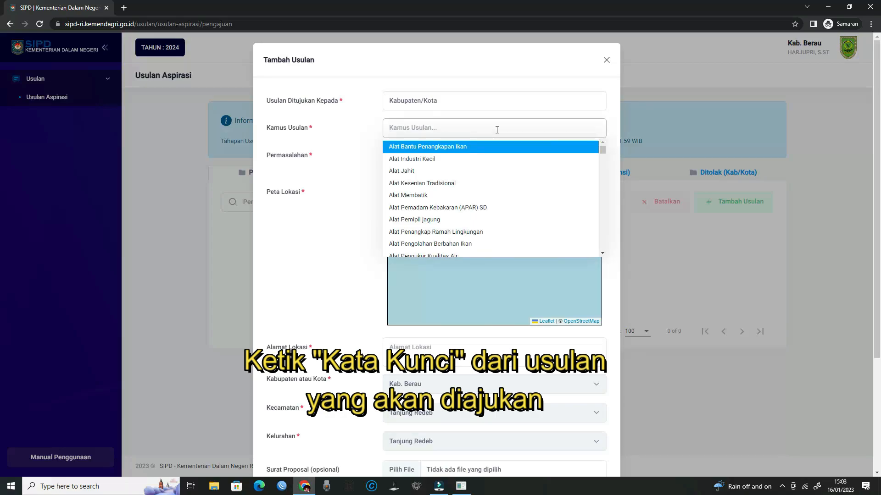
text(penerangan)
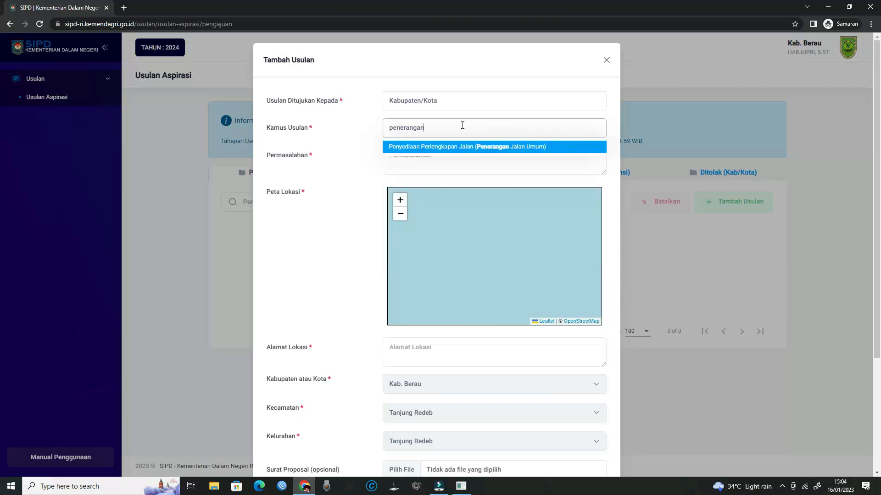
click(431, 147)
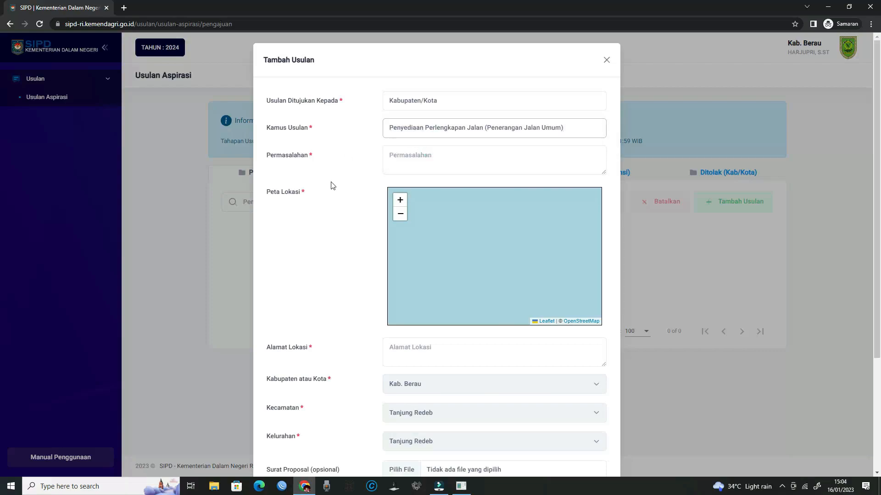
click(407, 158)
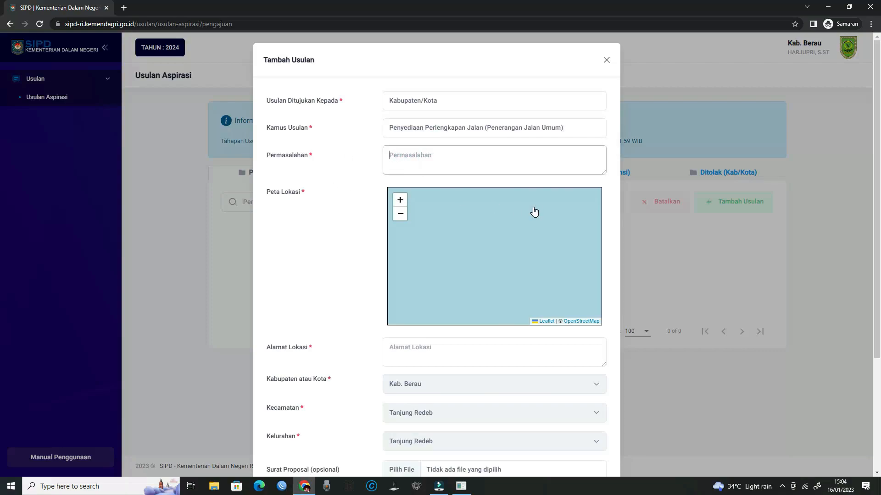
text(Perlu penerangan Jalan)
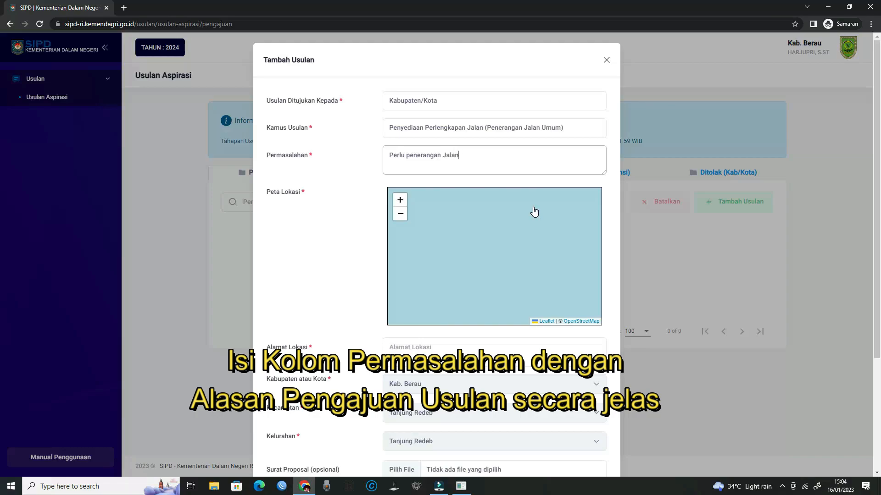
Fill in the Alamat Lokasi field with the street address of the proposed site.
scroll(358, 237, down, 1)
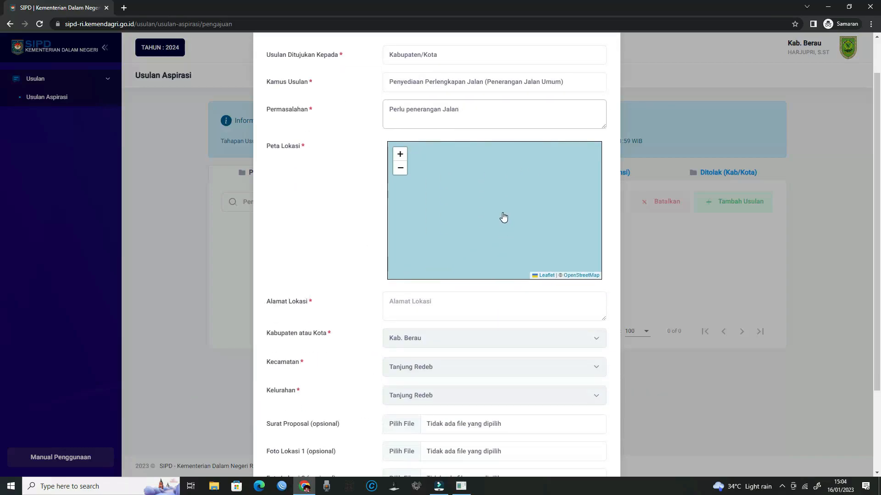
scroll(499, 209, down, 3)
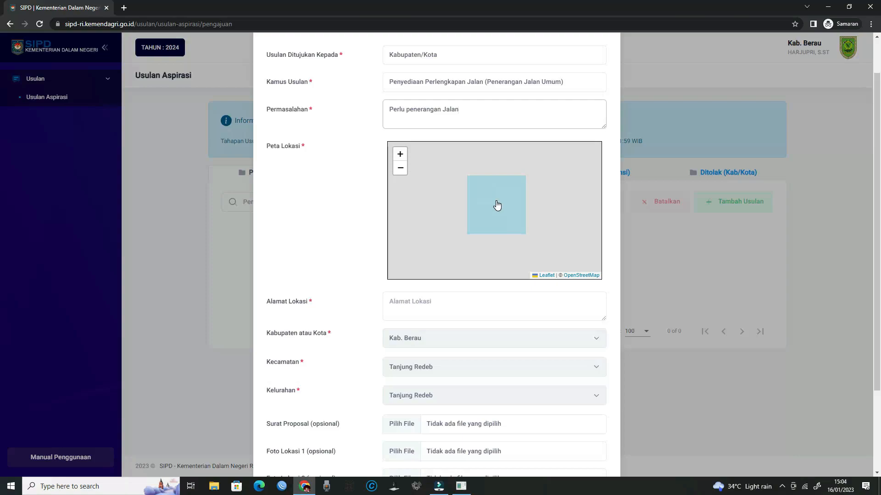
scroll(496, 205, down, 2)
click(414, 304)
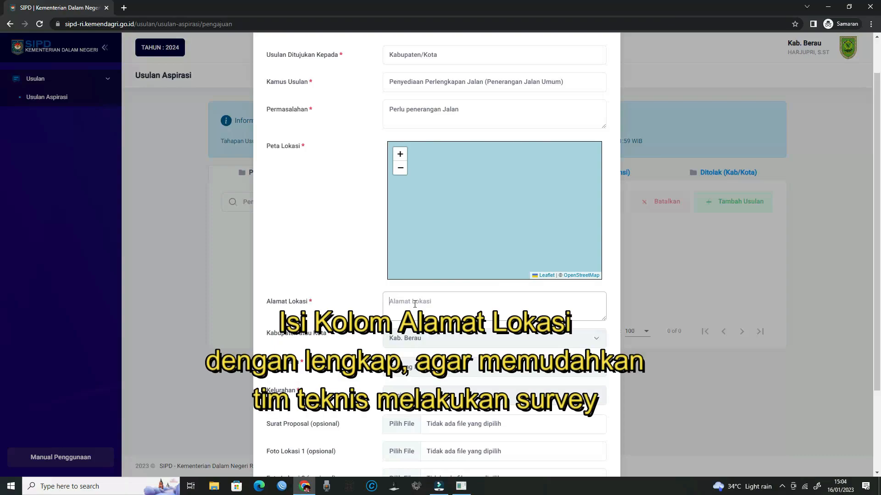
text(Jalan bersatu..)
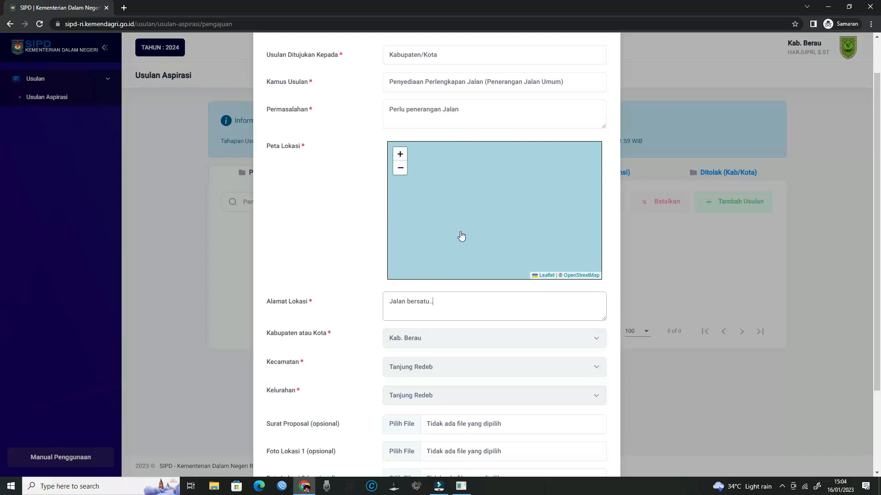
Examine the optional Surat Proposal and Foto Lokasi attachment fields and the proposal's file picker without attaching a file.
scroll(328, 267, down, 3)
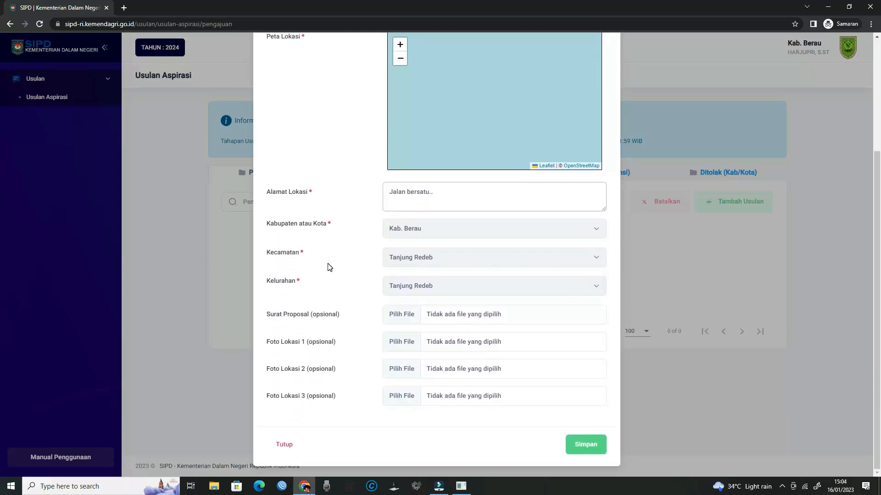
drag(270, 319, 343, 319)
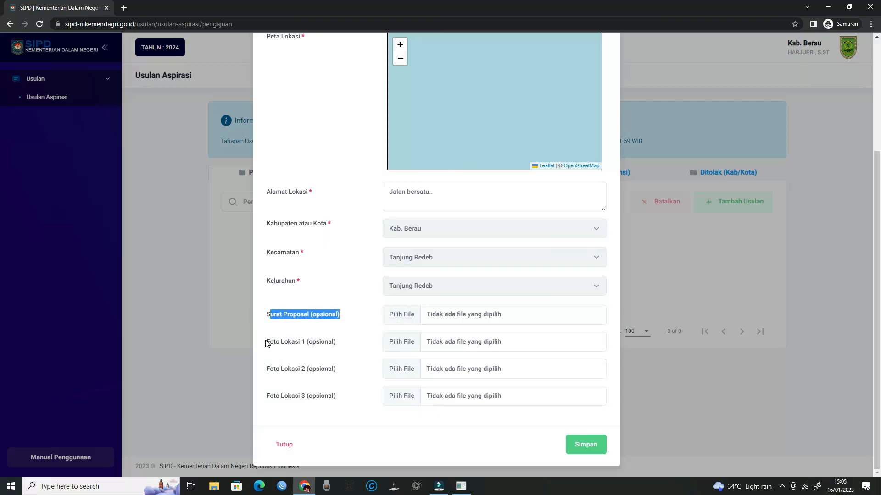
drag(266, 342, 344, 346)
drag(267, 369, 340, 377)
click(340, 377)
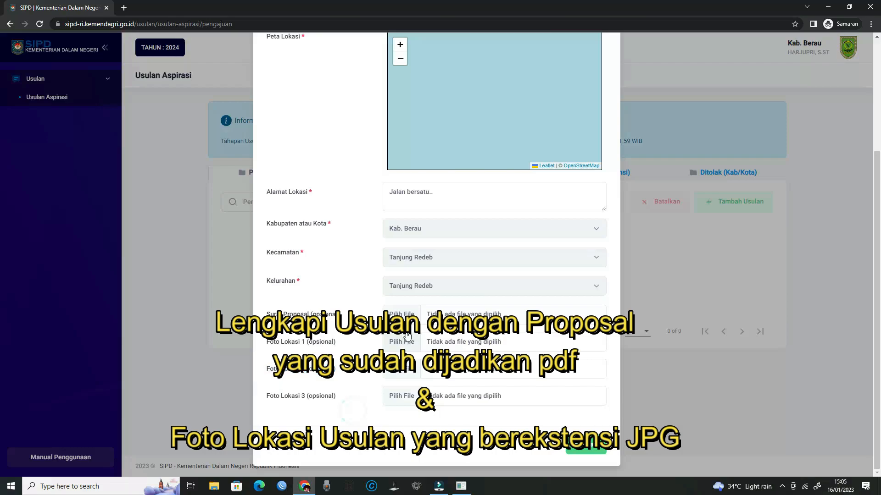
click(412, 317)
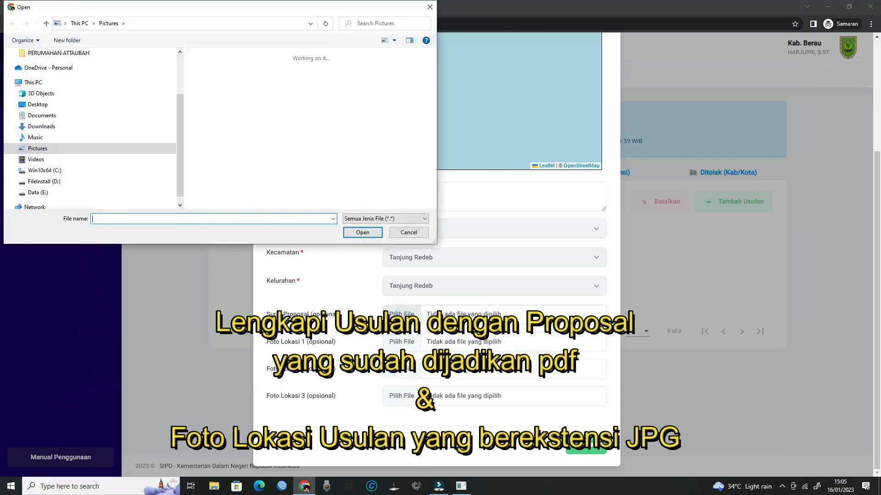
key(Escape)
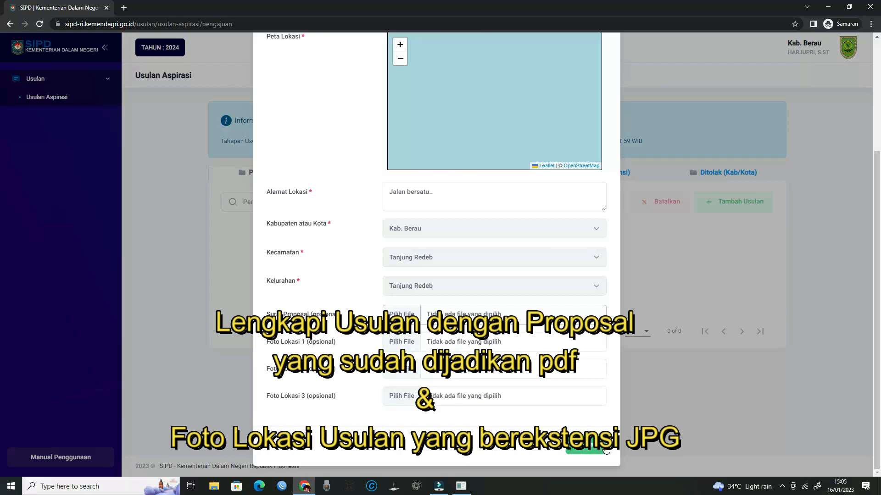
Review all entries of the new proposal and save it.
scroll(547, 326, up, 1)
scroll(547, 327, up, 3)
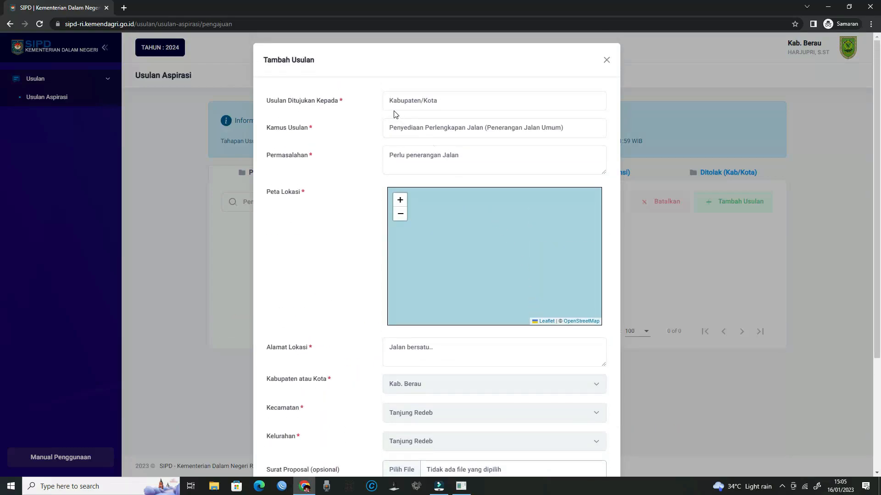
scroll(436, 159, down, 2)
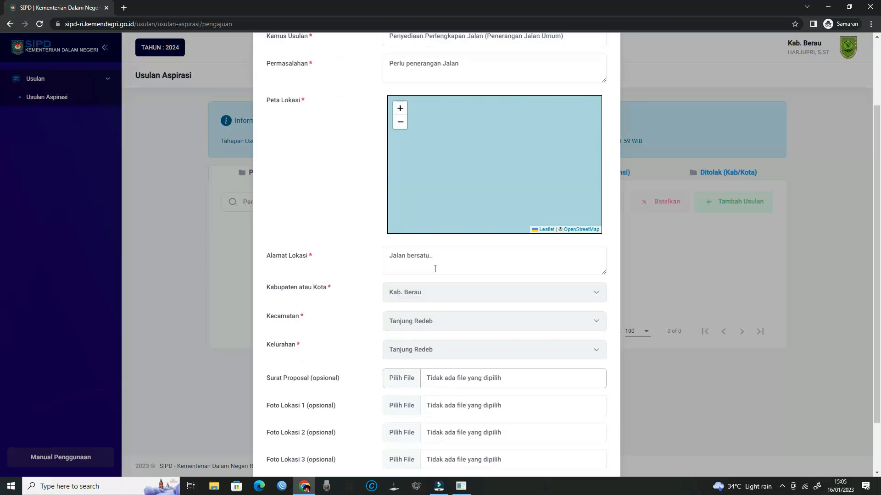
scroll(467, 257, down, 2)
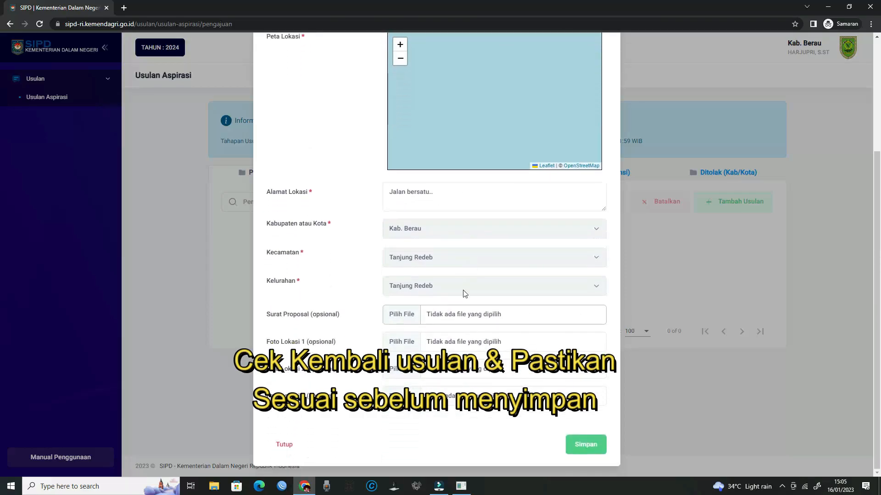
click(590, 446)
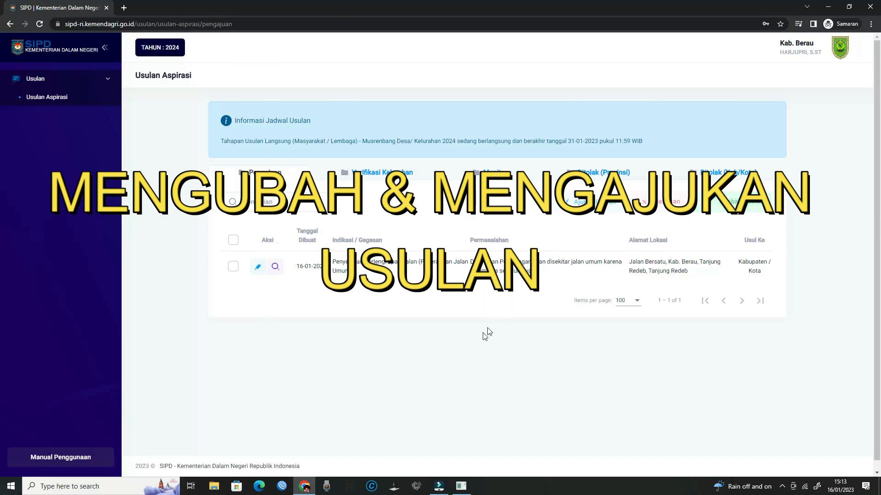
Examine the saved street lighting proposal's Ubah Usulan form from its location fields to its attachments, and close it without saving.
click(259, 268)
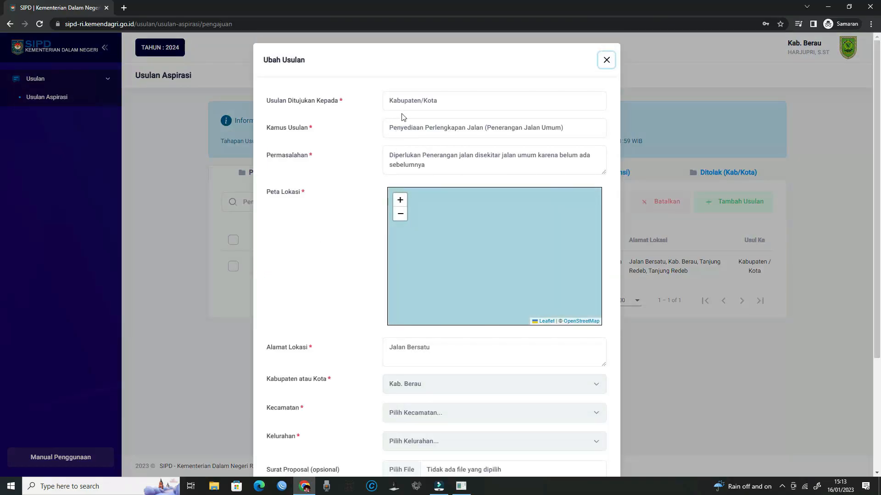
scroll(402, 241, down, 3)
scroll(459, 321, up, 1)
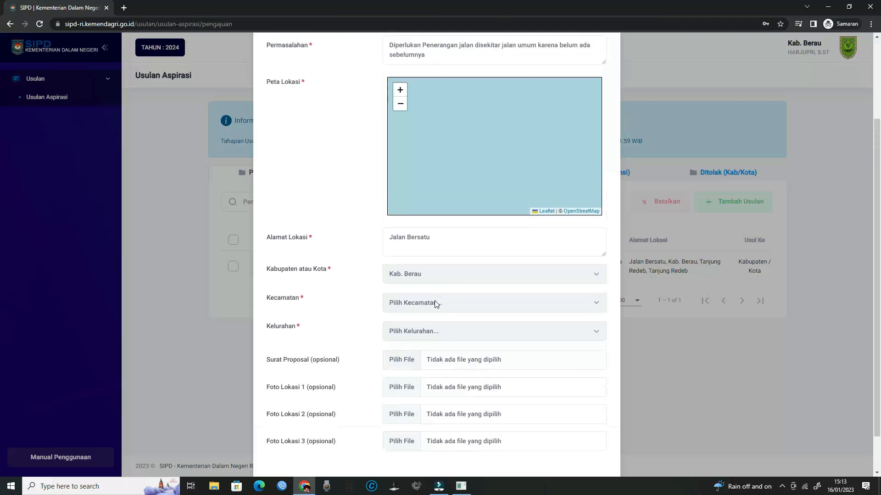
scroll(456, 157, up, 3)
scroll(380, 387, down, 4)
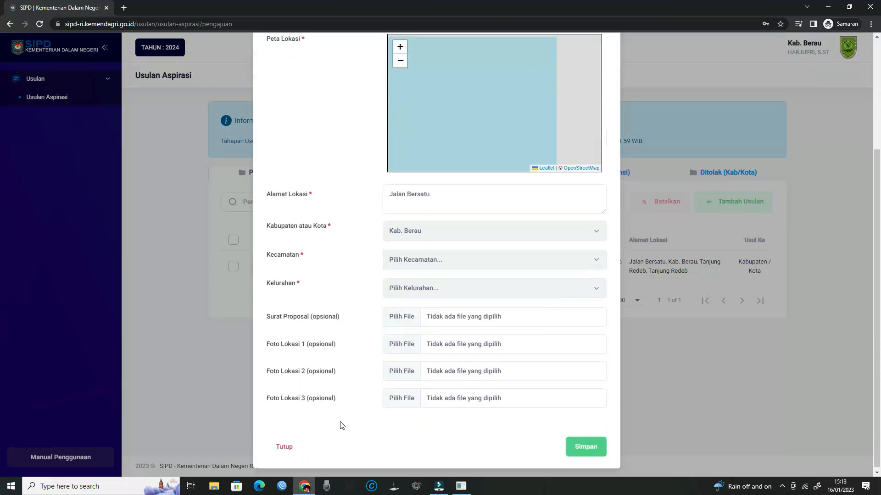
click(285, 449)
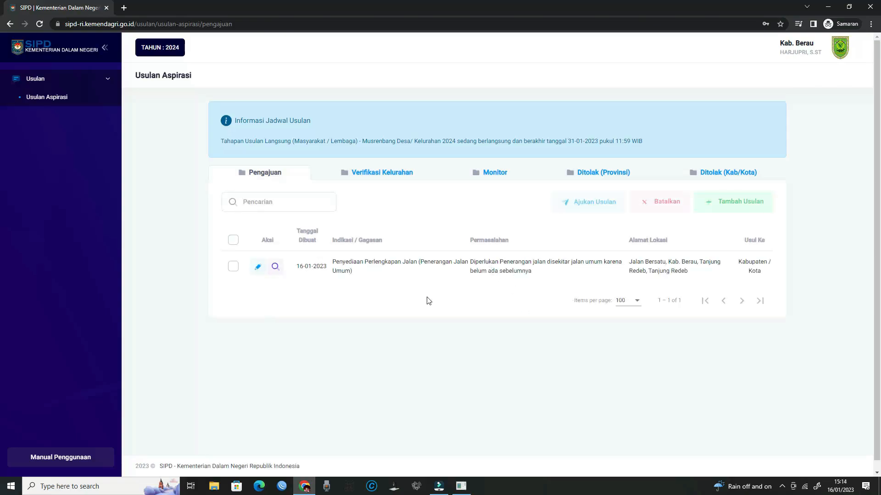
Check the street lighting proposal's progress in the Verifikasi Kelurahan and Monitor lists and return to the Pengajuan list.
click(233, 266)
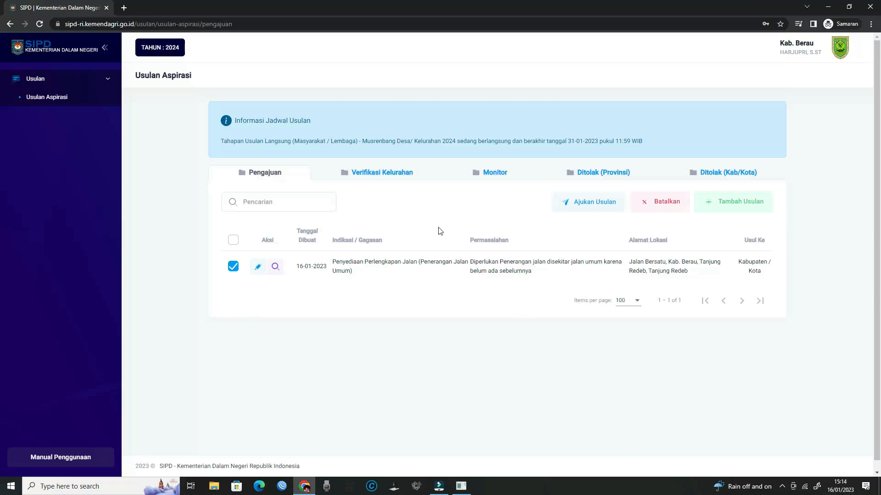
click(373, 173)
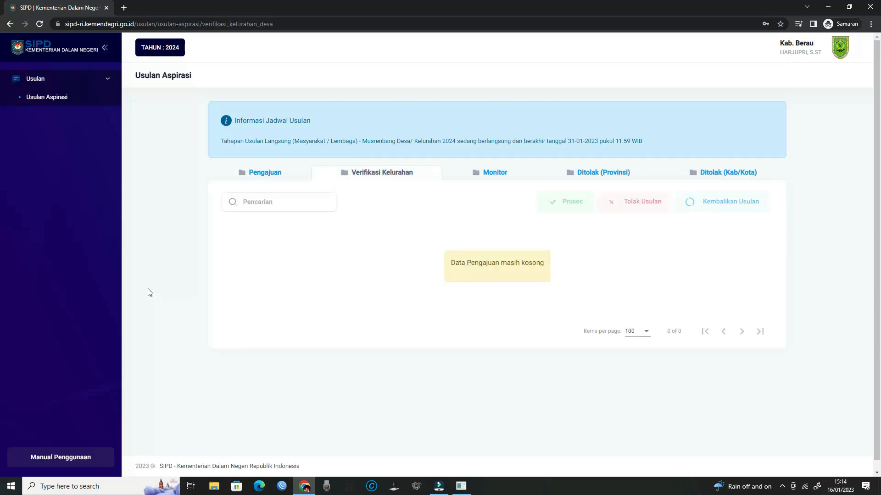
click(489, 173)
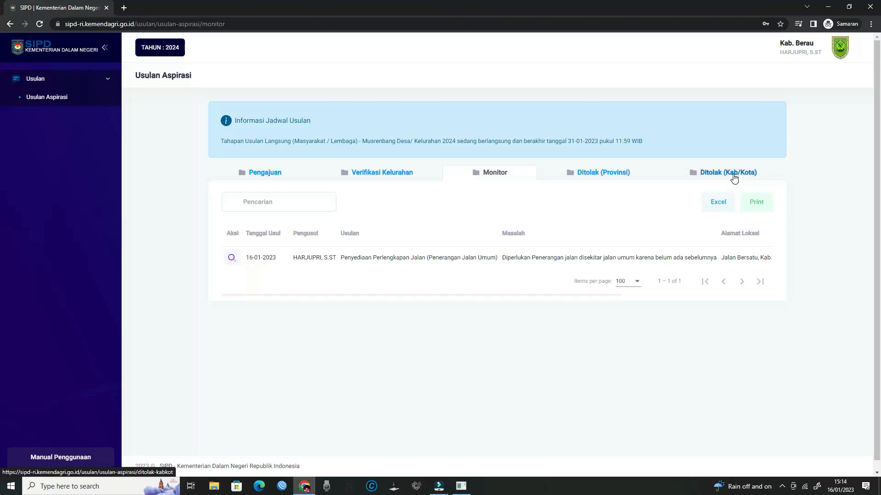
click(271, 177)
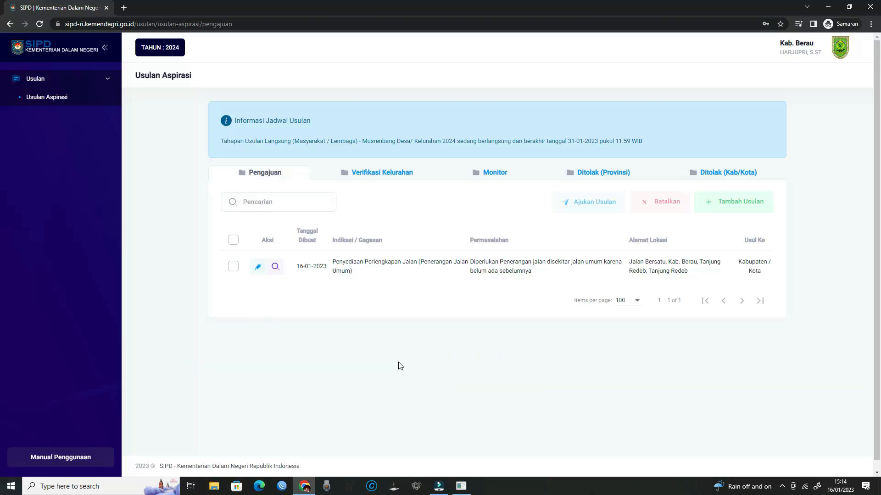
Cancel the street lighting proposal in the Pengajuan list and confirm its cancellation.
click(233, 266)
click(663, 203)
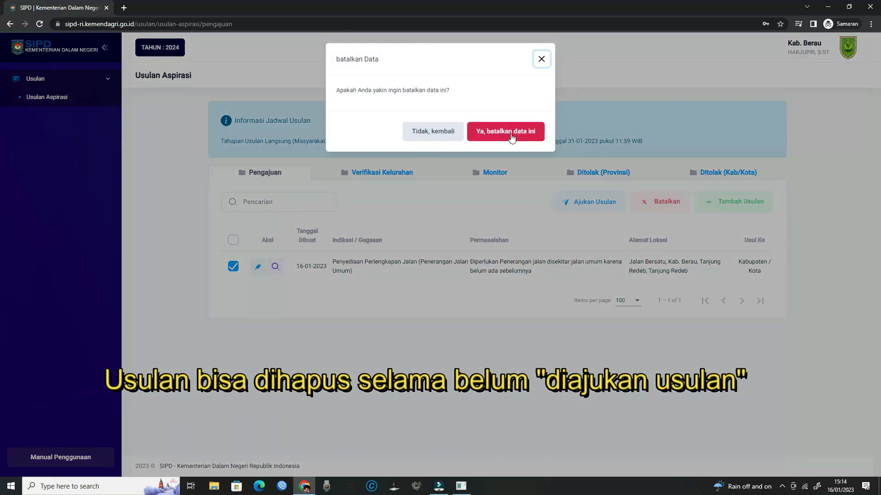
click(514, 133)
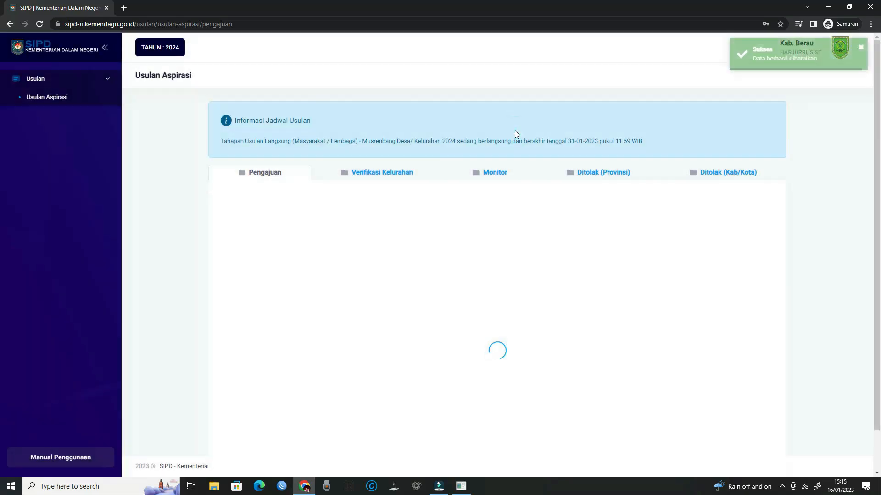